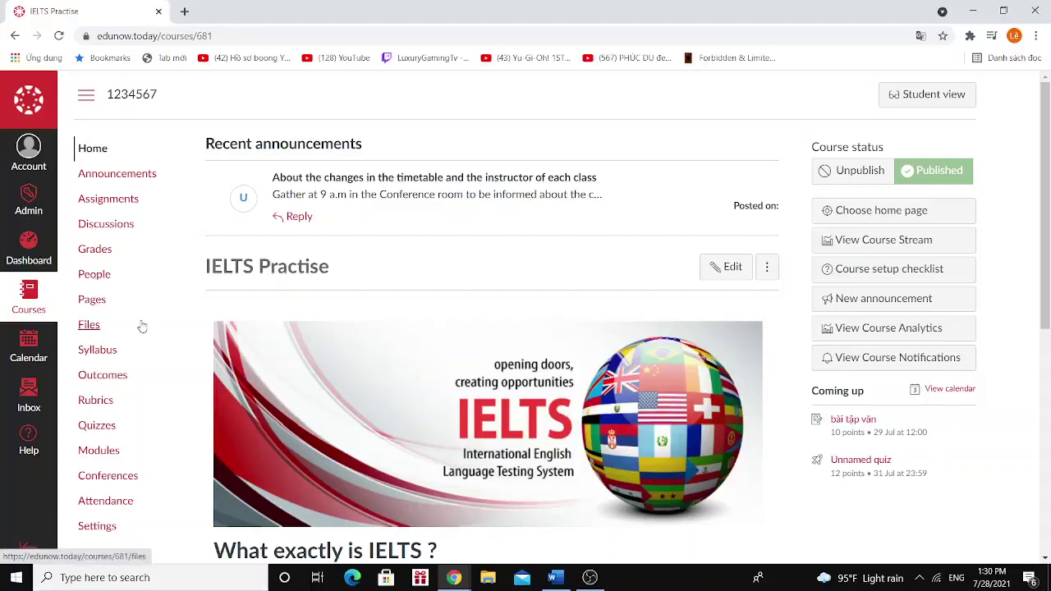
click(103, 450)
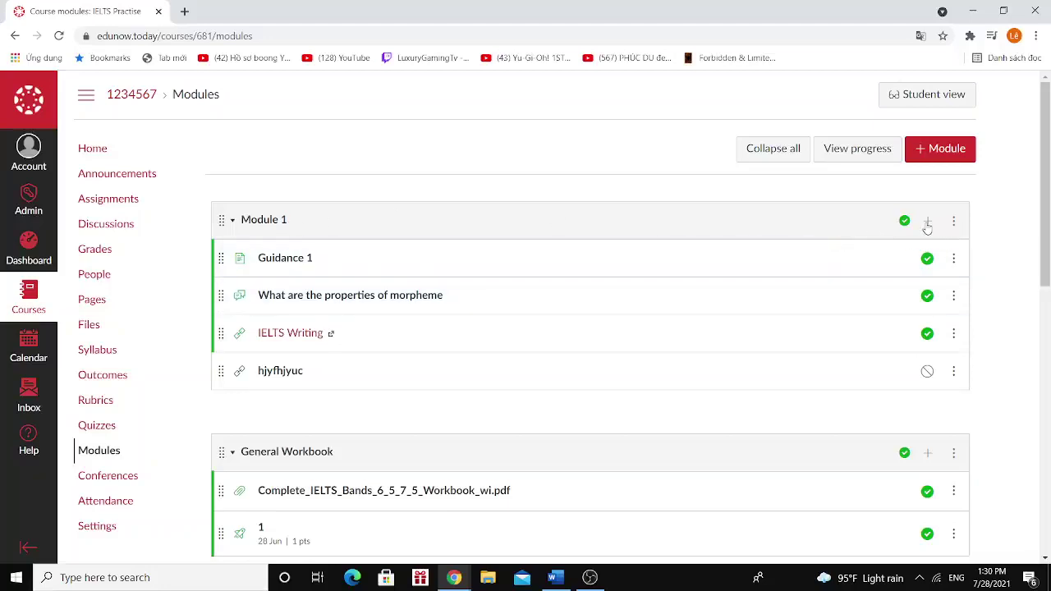
click(927, 223)
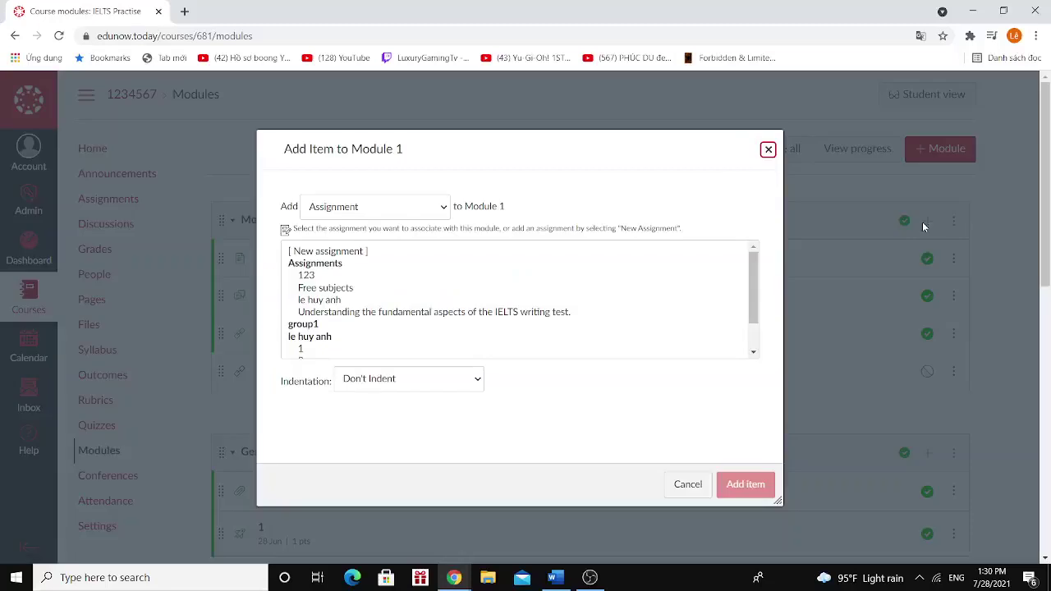
click(362, 208)
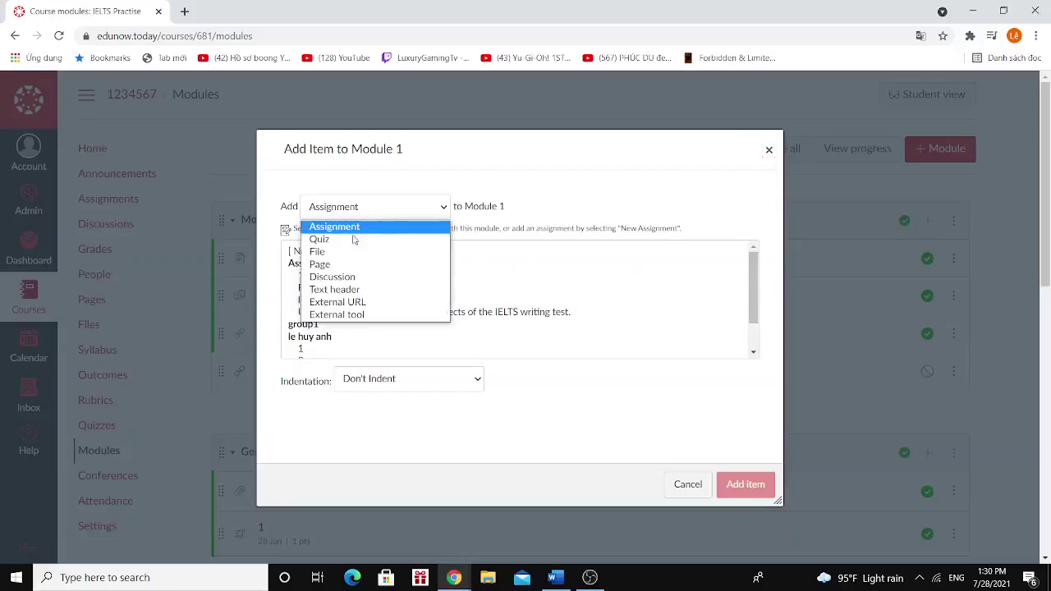
click(349, 230)
click(351, 253)
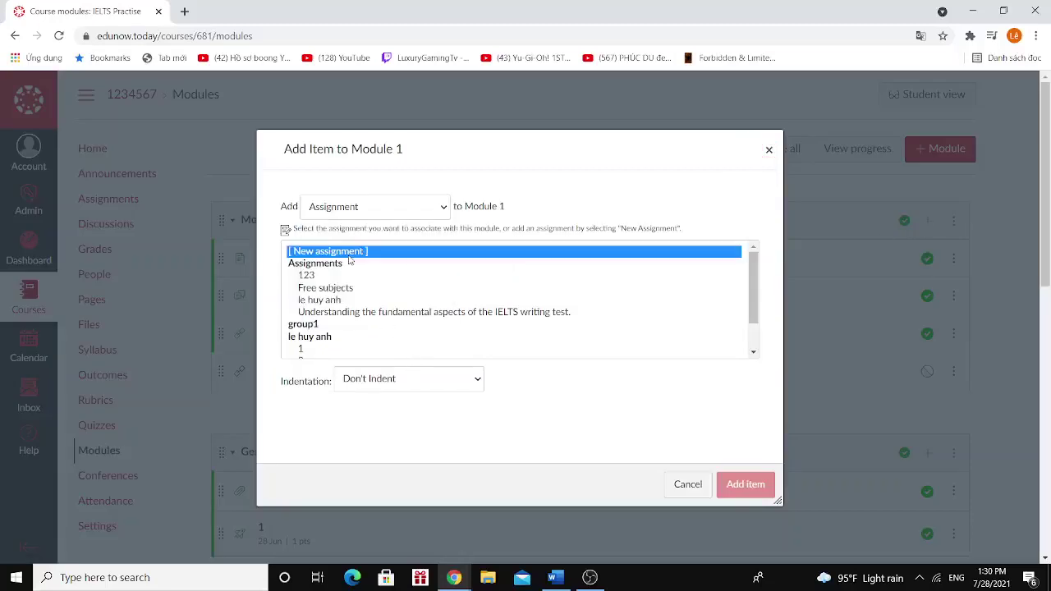
click(394, 384)
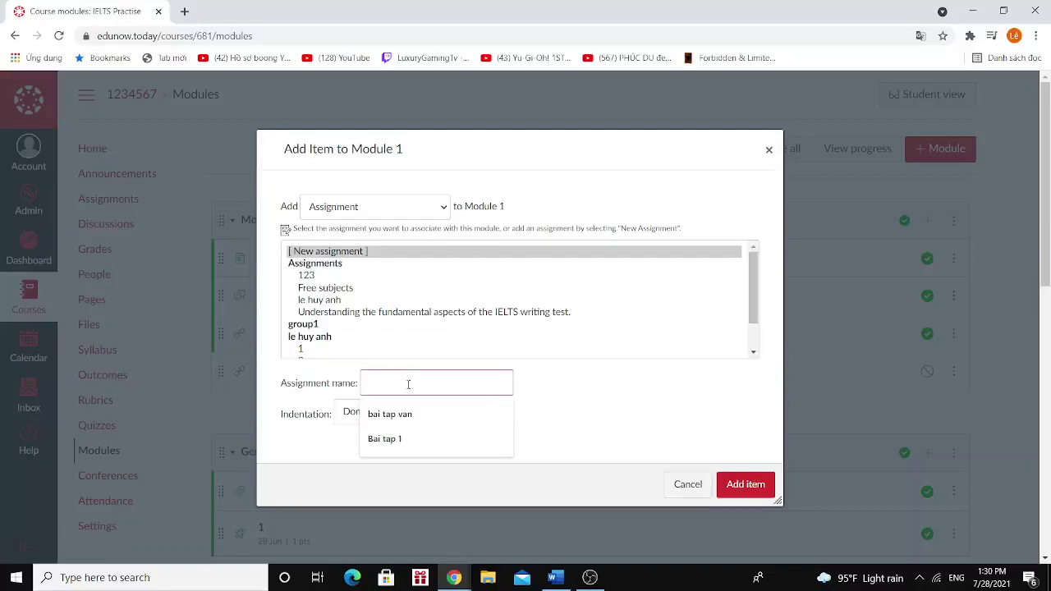
click(766, 152)
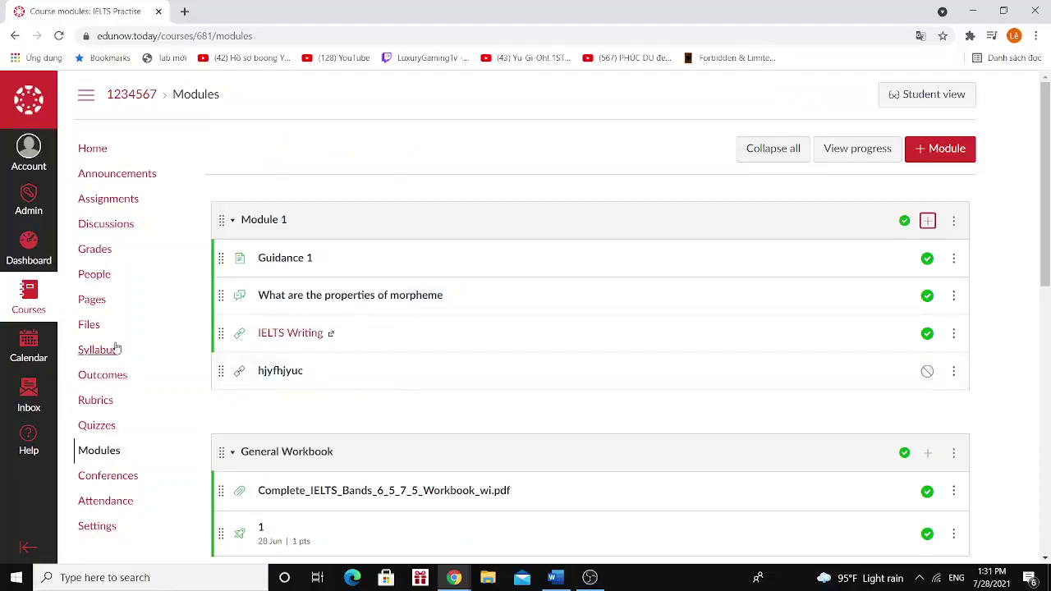
- Look through the course's existing assignments and start creating a new assignment
click(128, 212)
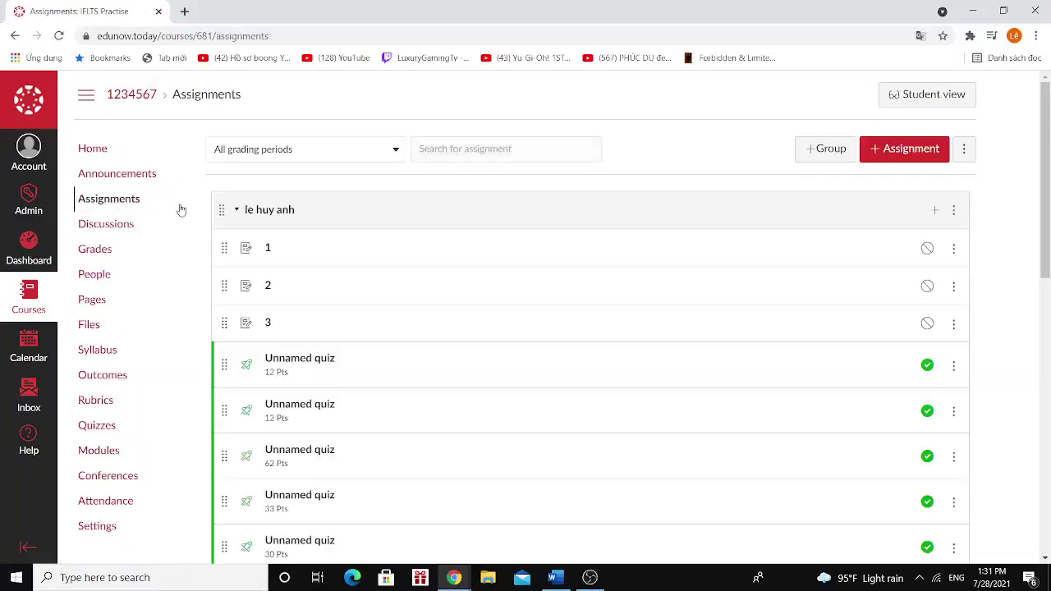
scroll(399, 323, down, 2)
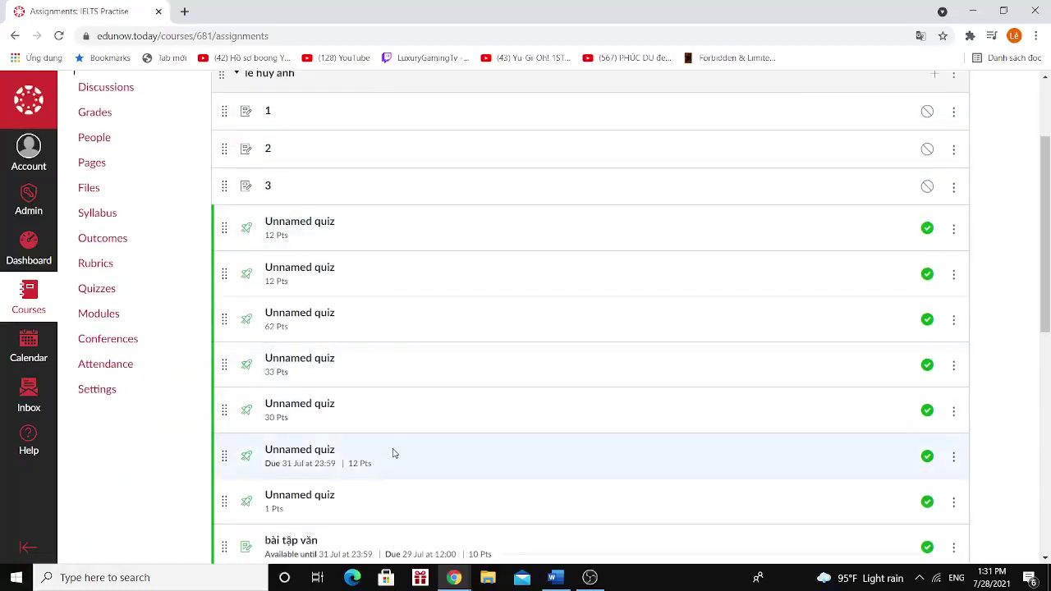
scroll(394, 453, down, 2)
scroll(429, 366, up, 5)
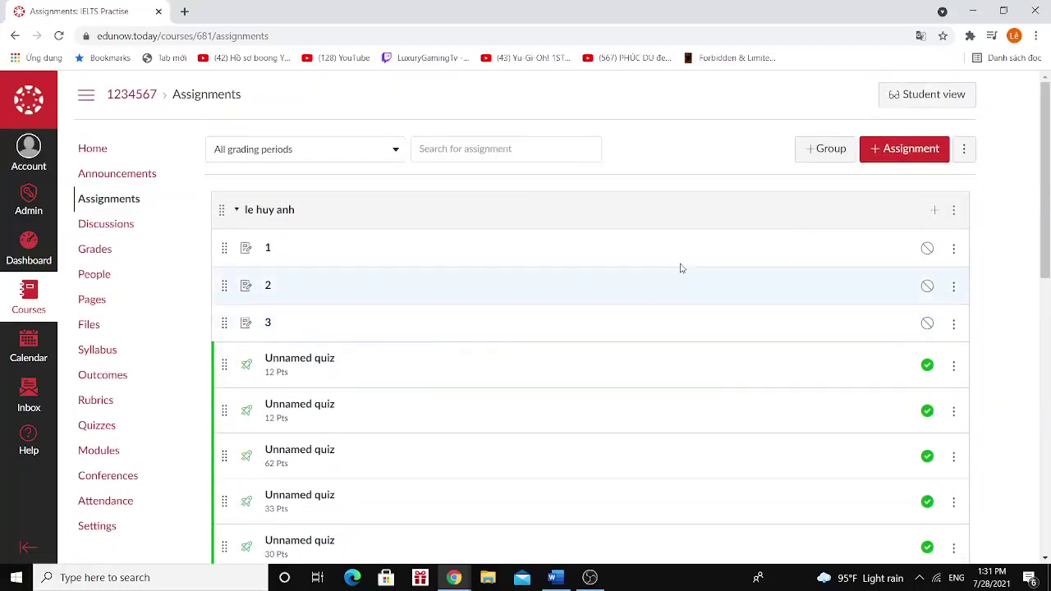
click(910, 156)
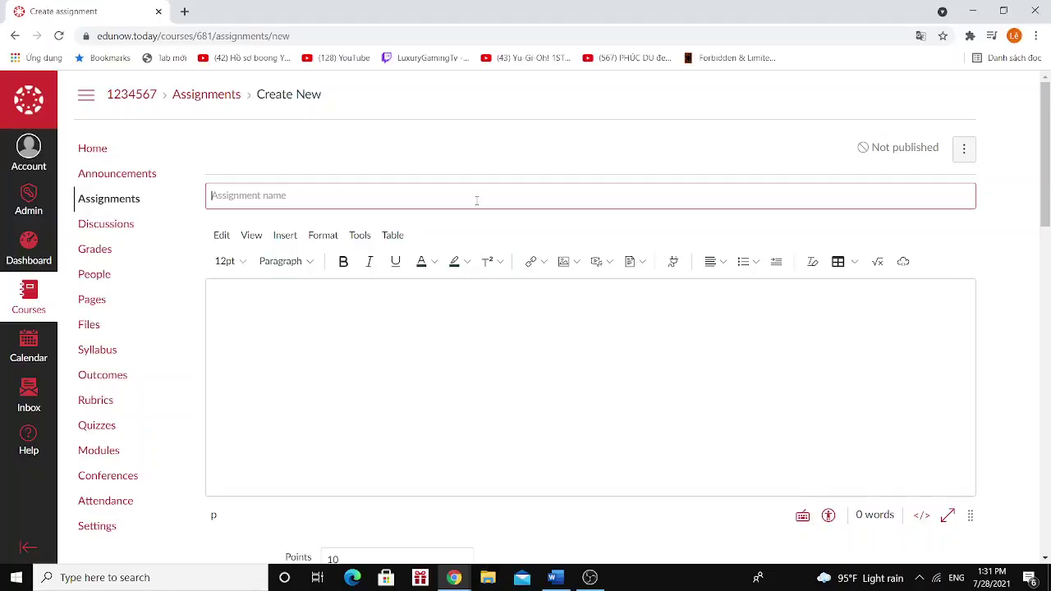
- Name the new assignment "bai tap van" and enter the description "viet ve mot ngay cua em"
text(bai tap van)
scroll(459, 202, down, 2)
click(359, 206)
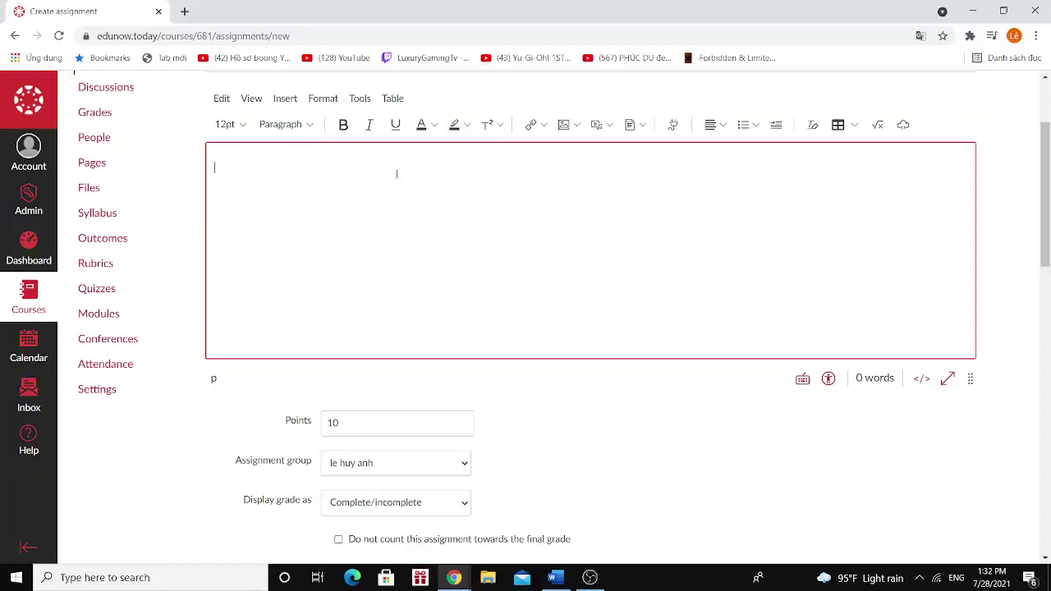
text(viet ve mot ngay cua em)
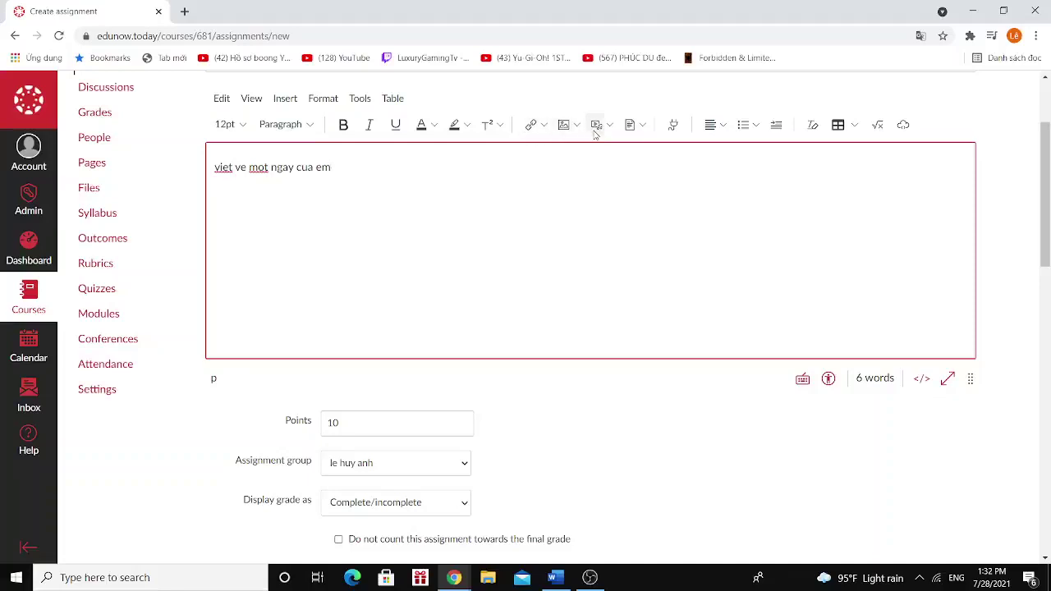
- Try Letter grade and Points as the assignment's grade display and return it to Complete/incomplete
scroll(540, 266, down, 2)
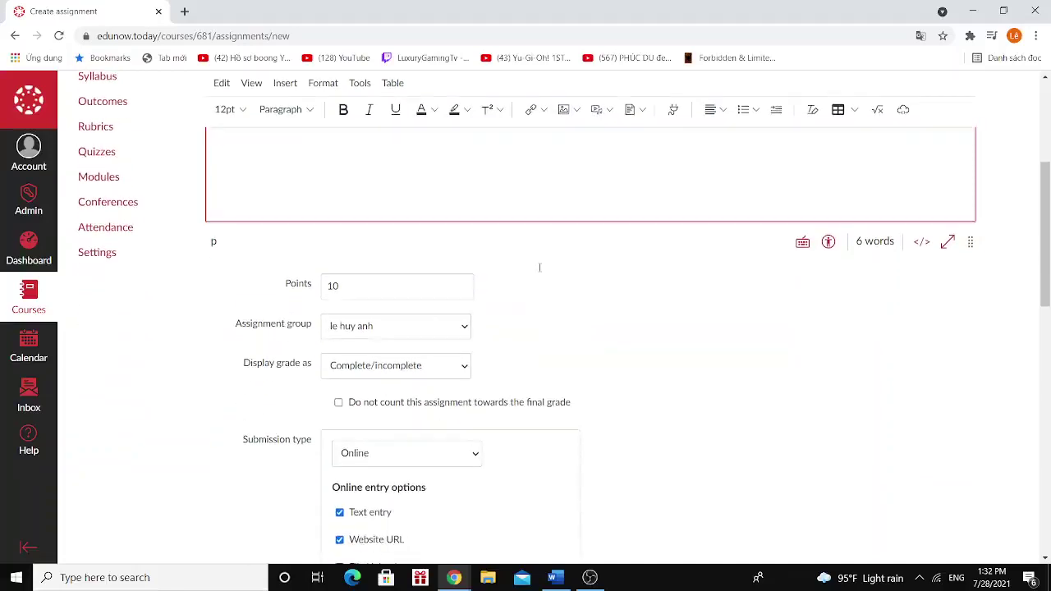
scroll(540, 266, up, 3)
scroll(439, 347, down, 2)
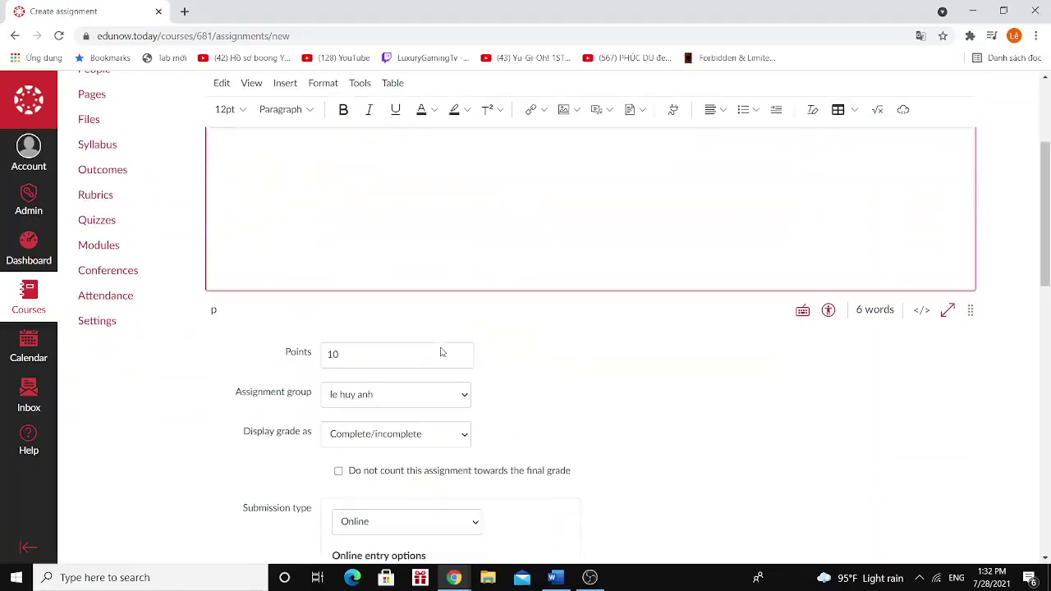
scroll(445, 346, down, 2)
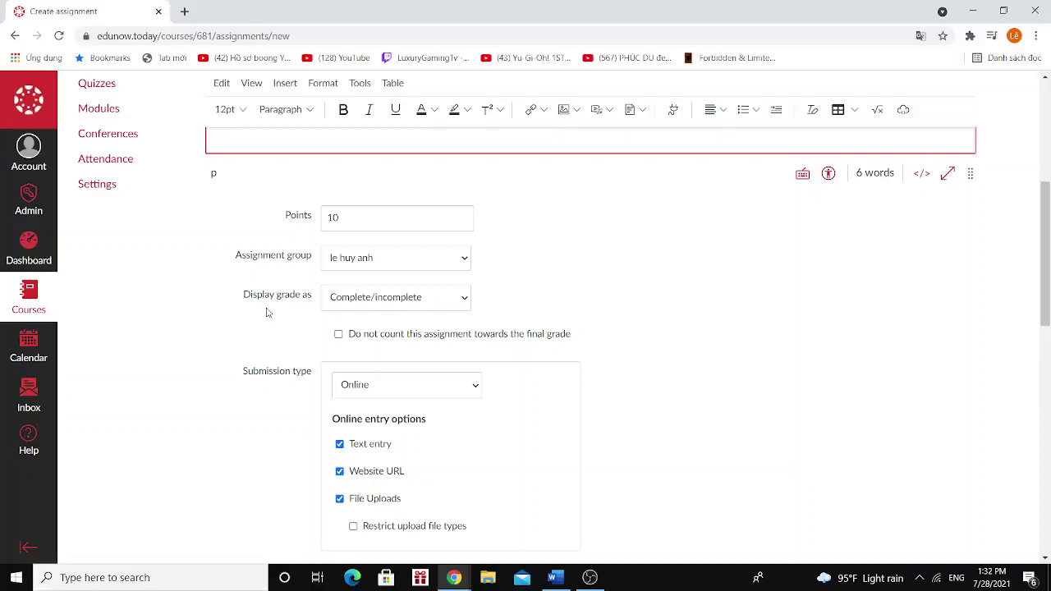
click(347, 306)
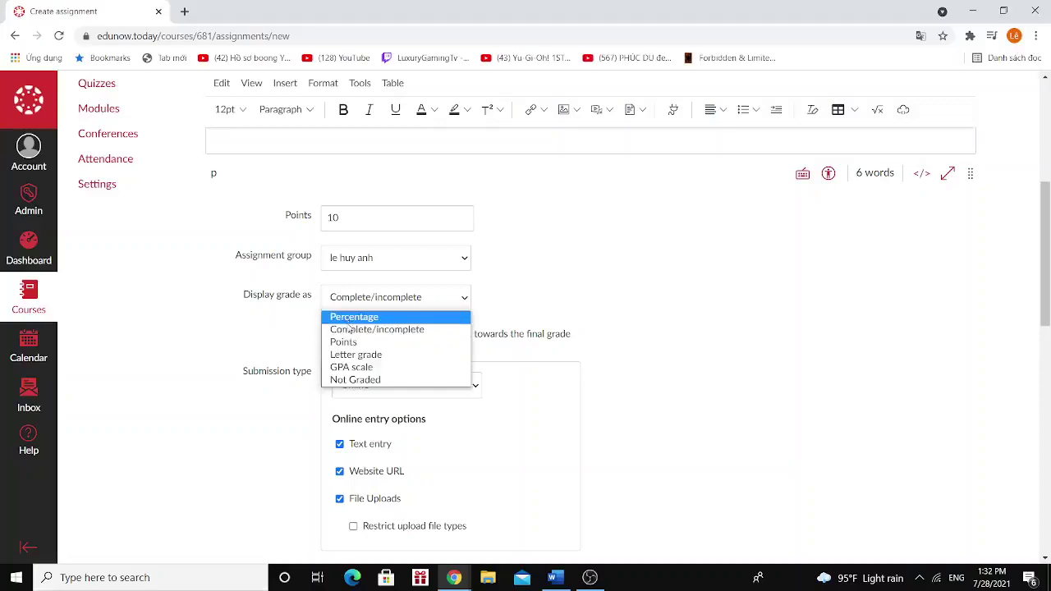
click(377, 355)
click(374, 301)
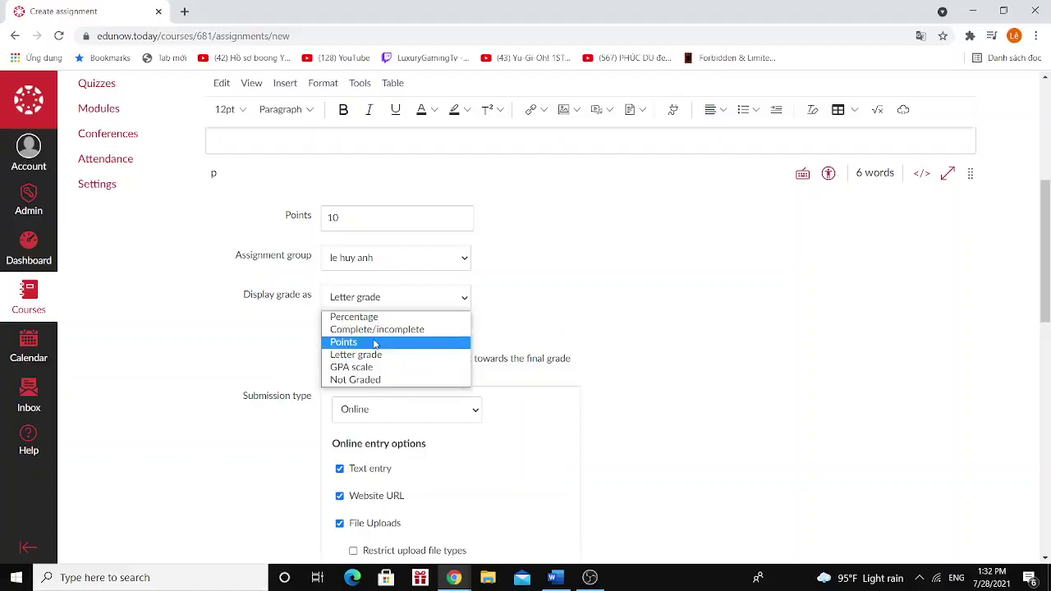
click(375, 343)
click(375, 301)
click(374, 330)
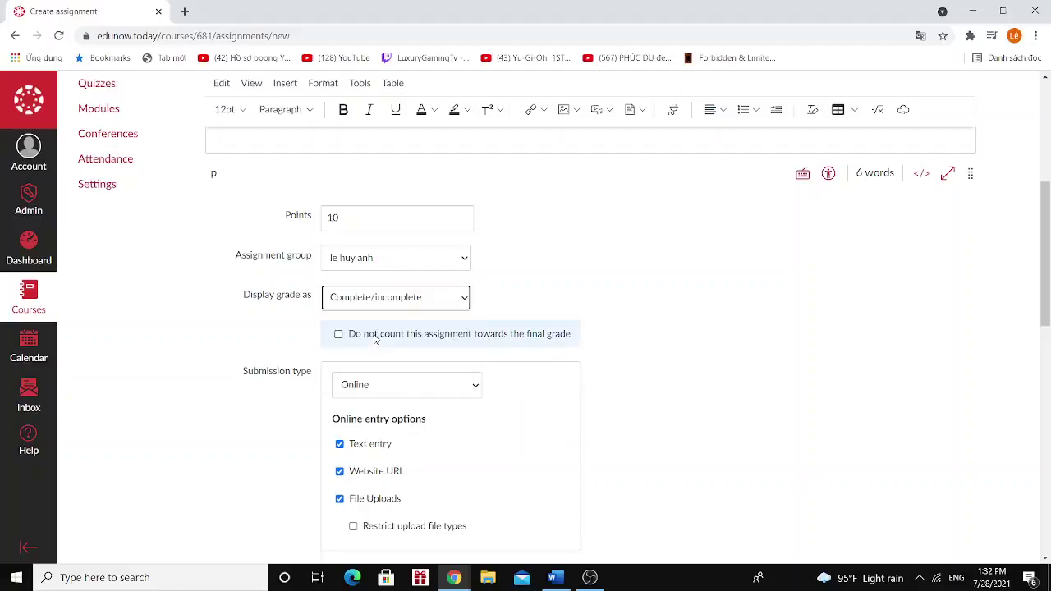
click(386, 308)
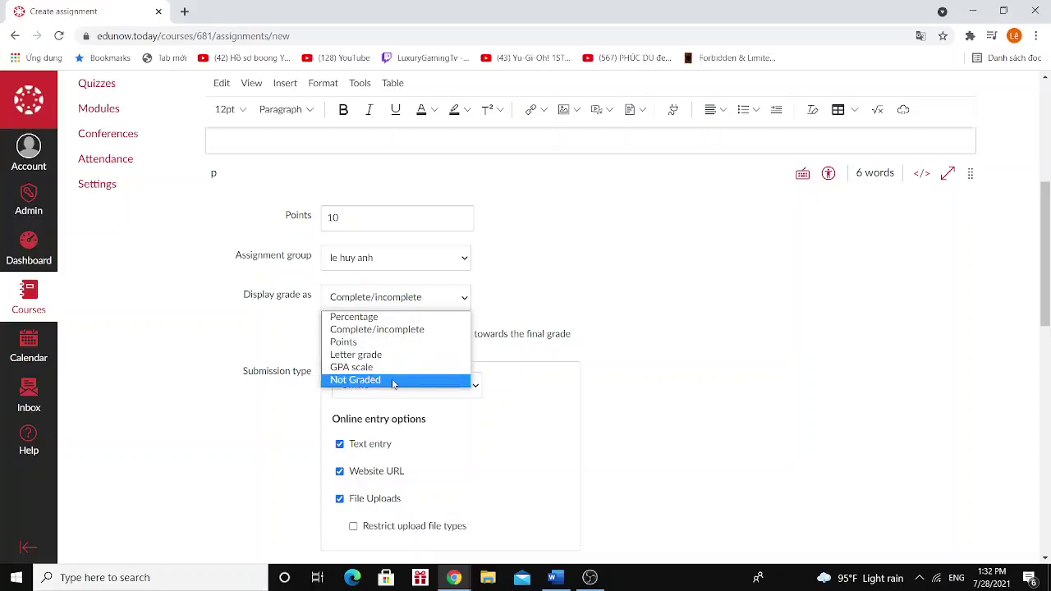
click(584, 328)
- Reselect Online as the submission type and switch Text entry, Website URL and File Uploads off and back on
scroll(584, 328, down, 2)
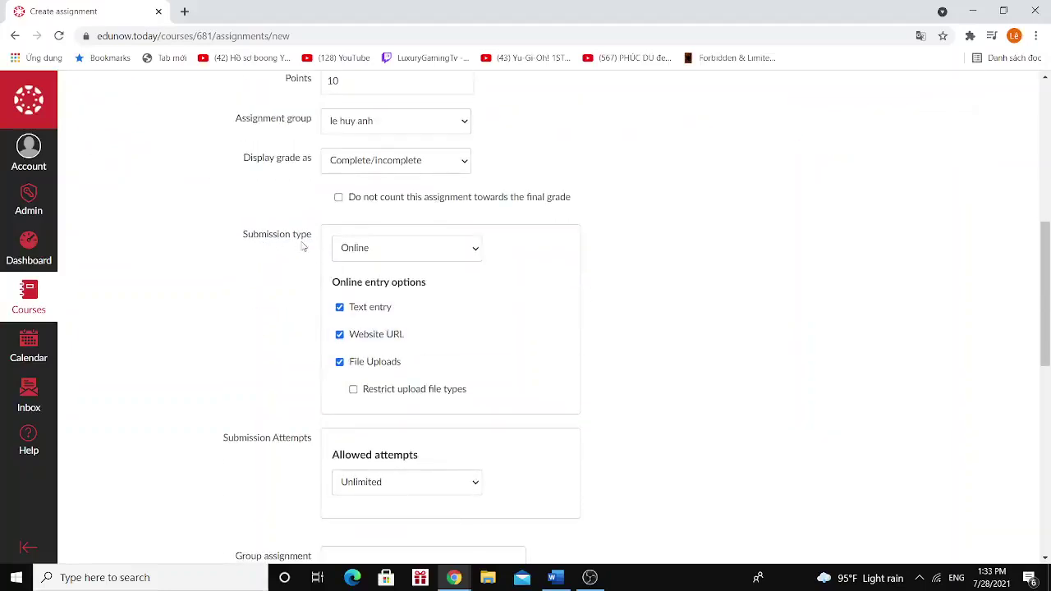
click(392, 253)
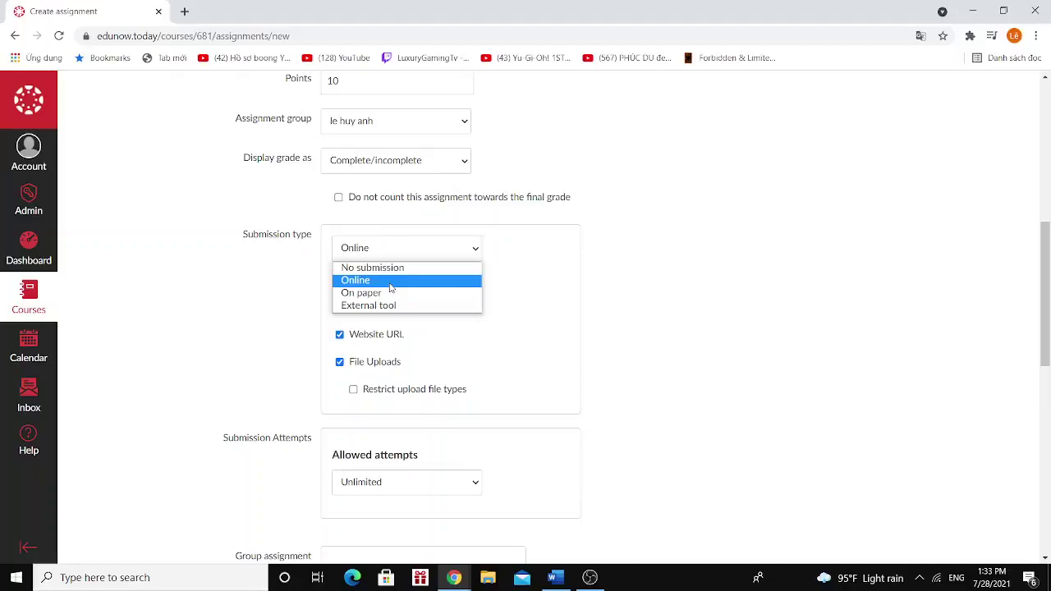
click(391, 284)
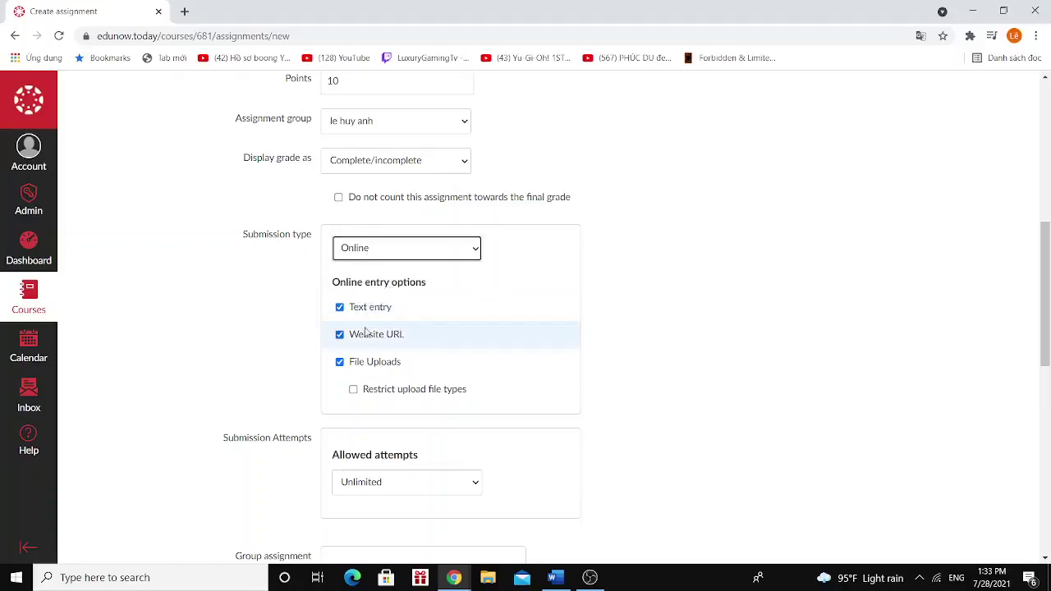
click(339, 307)
click(339, 334)
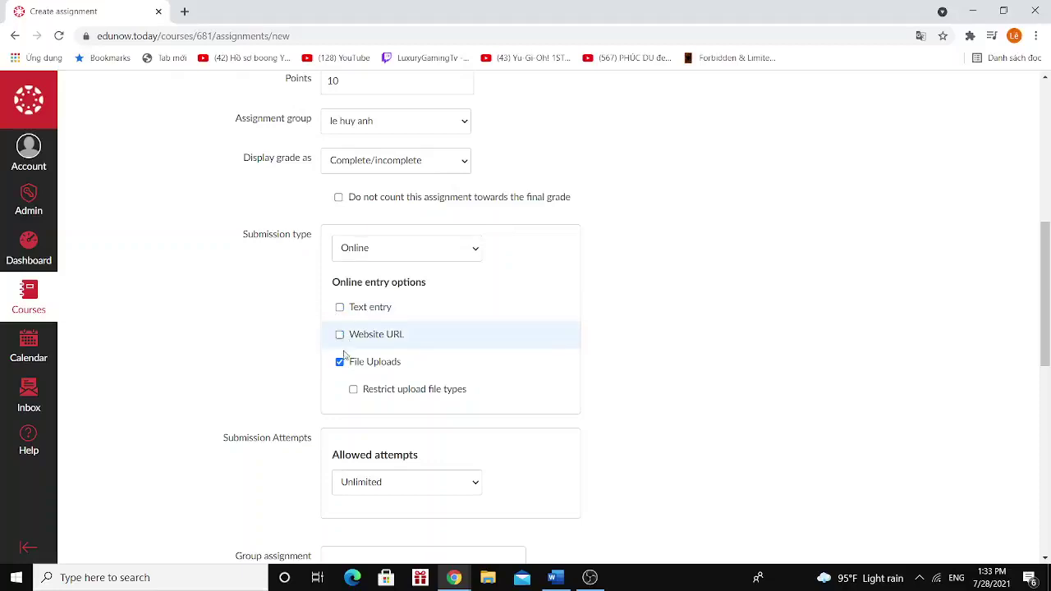
click(339, 361)
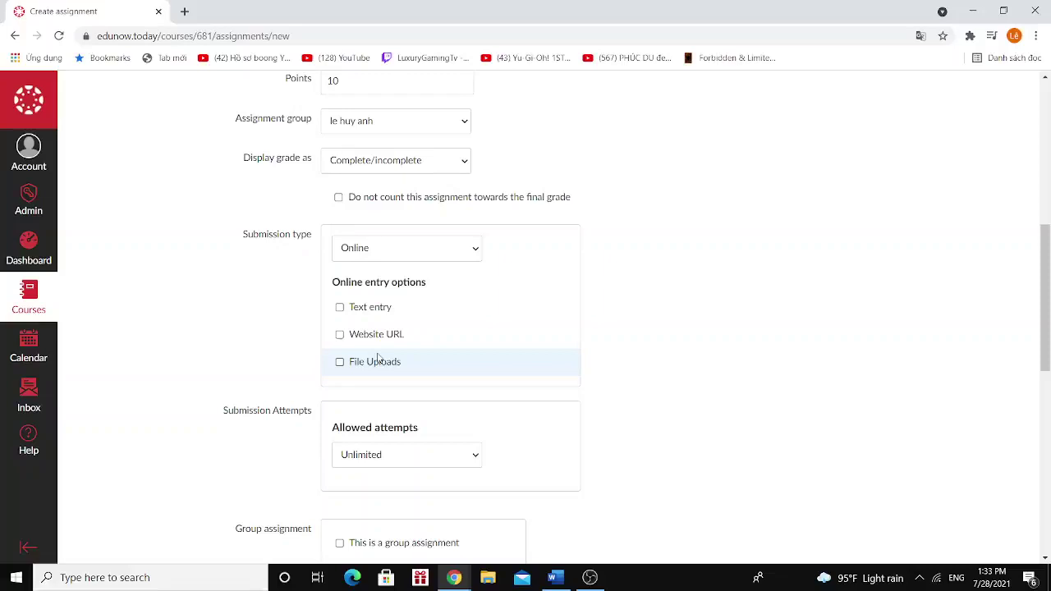
click(341, 312)
click(339, 334)
click(340, 363)
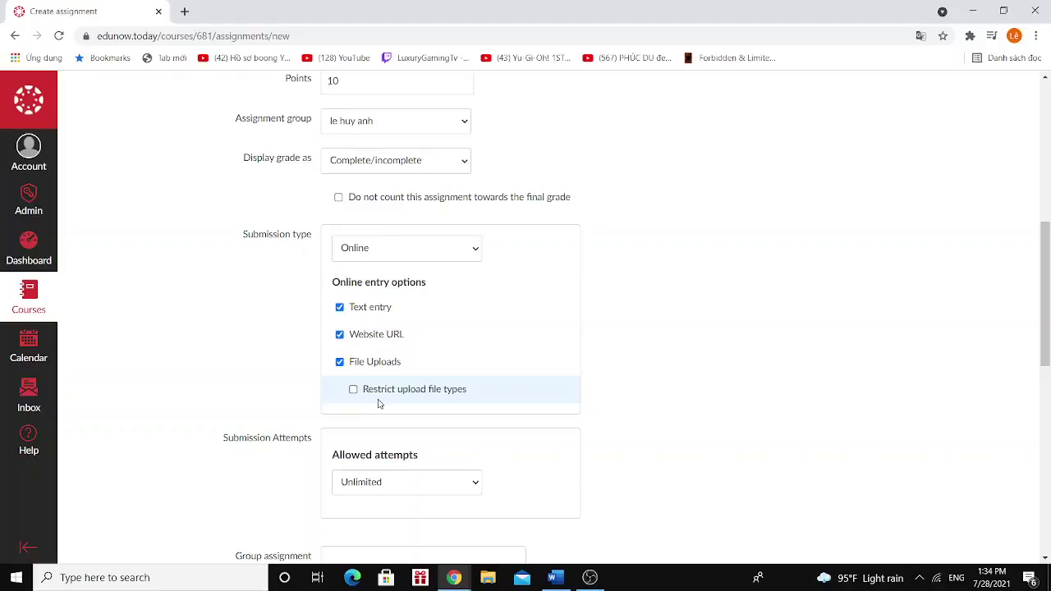
- Remove and re-add Everyone as assignee, and also assign the work to the IELTS Practise course section
scroll(376, 392, down, 2)
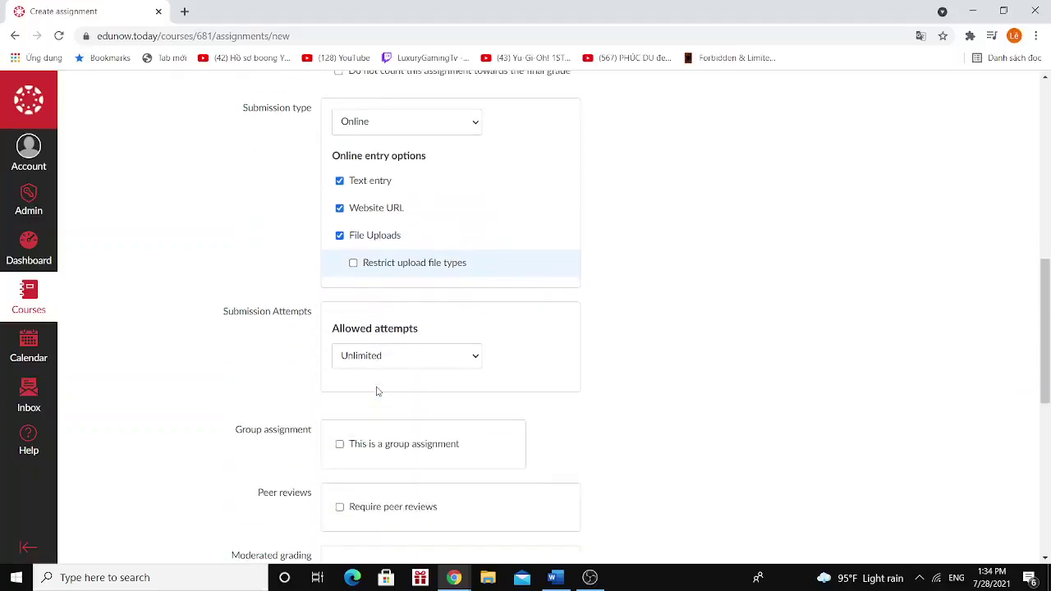
scroll(376, 392, down, 3)
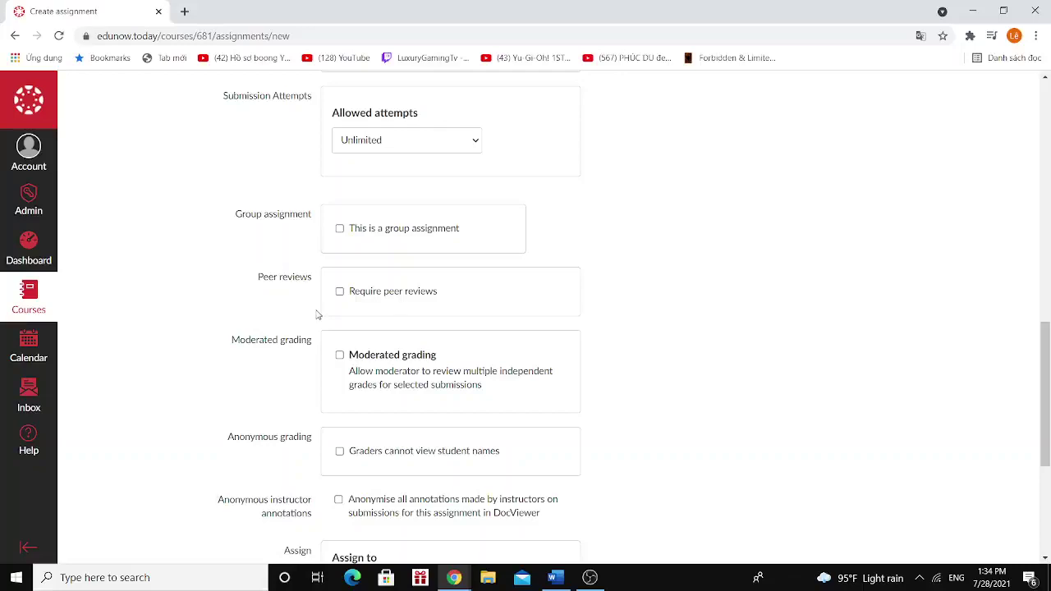
scroll(317, 312, down, 2)
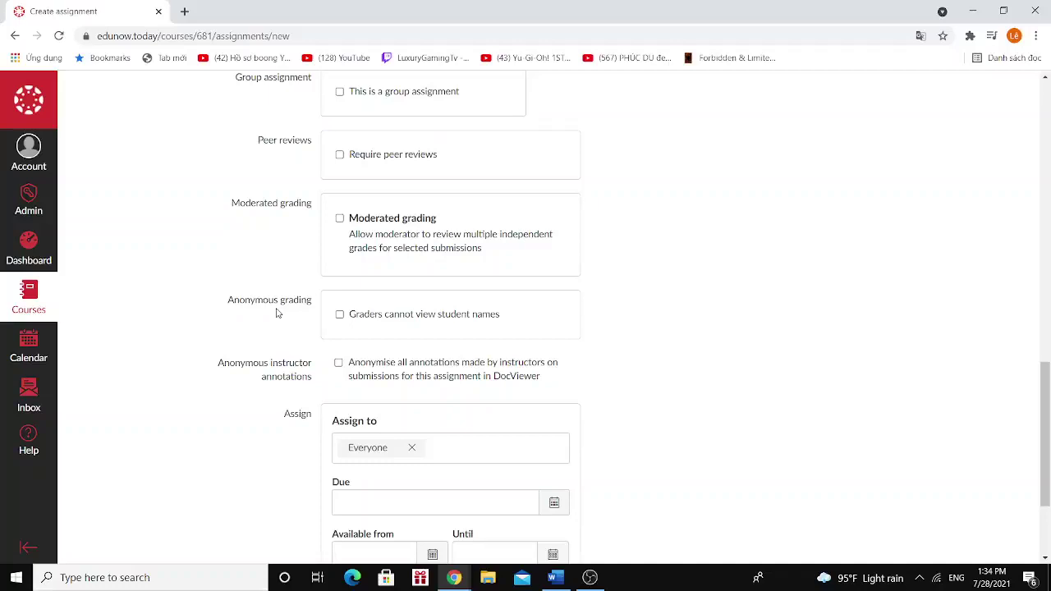
scroll(277, 313, down, 3)
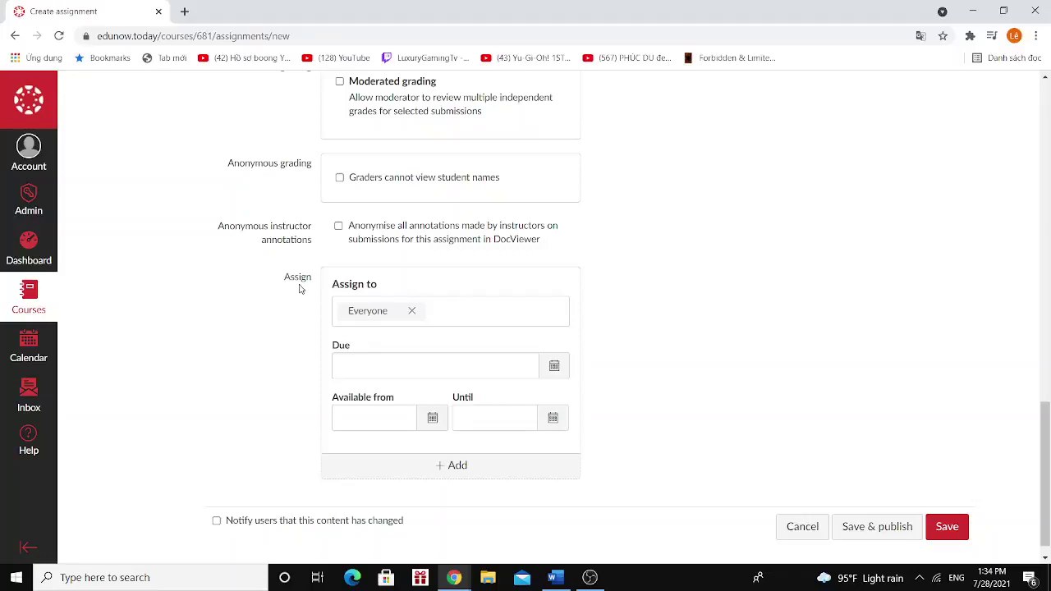
click(412, 310)
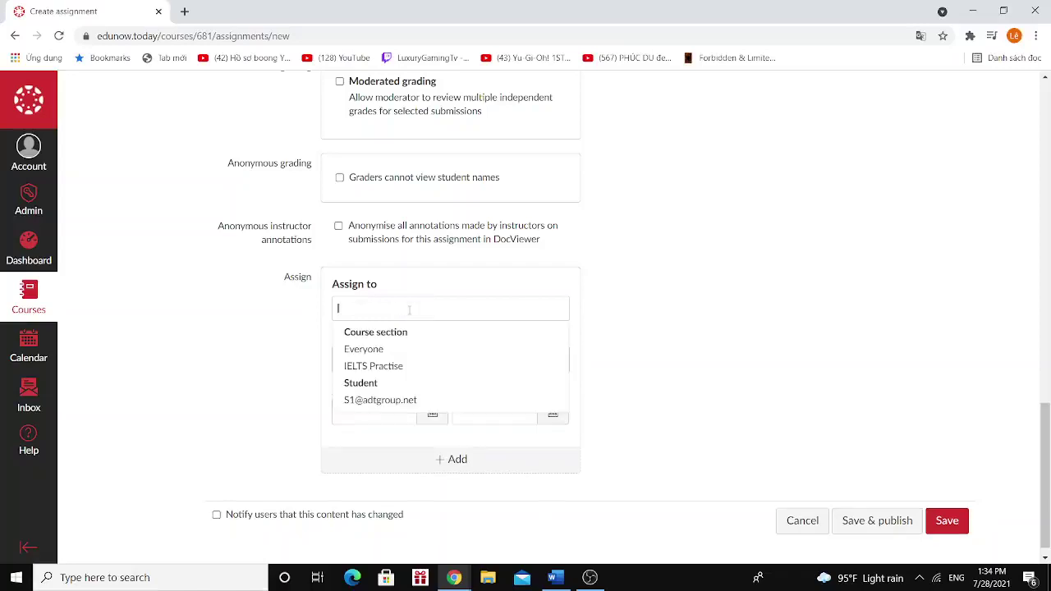
click(393, 352)
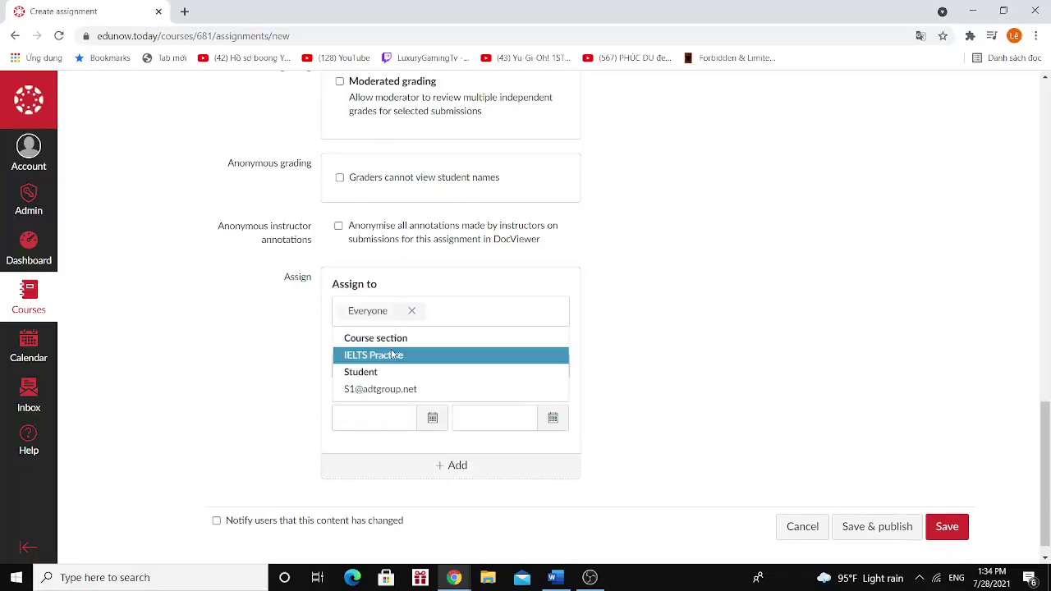
click(483, 357)
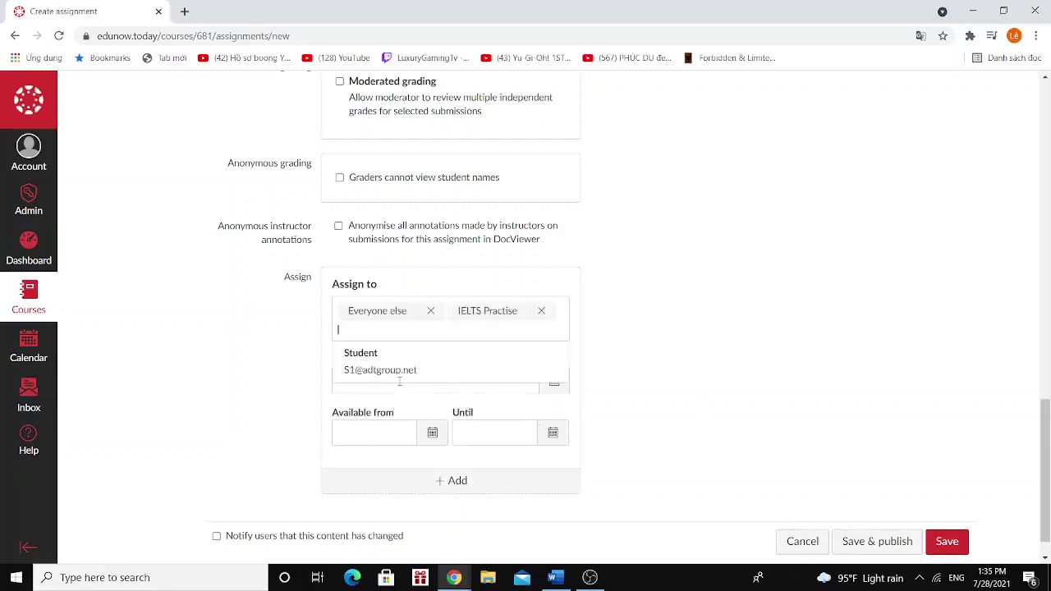
- Set the assignment's due date to 29 July 2021 at 20:00
click(406, 390)
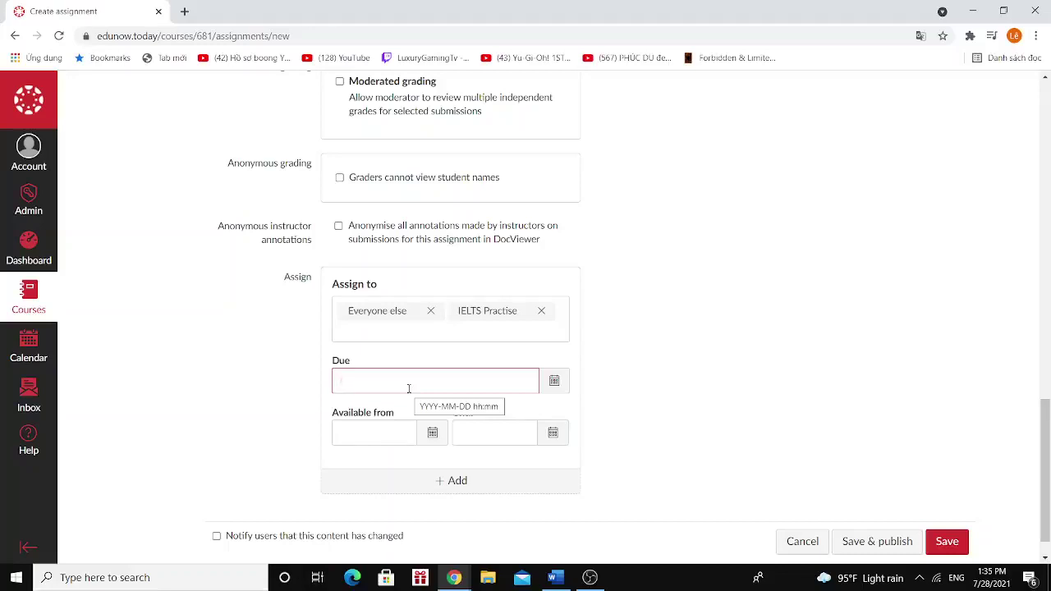
click(554, 386)
scroll(460, 456, down, 1)
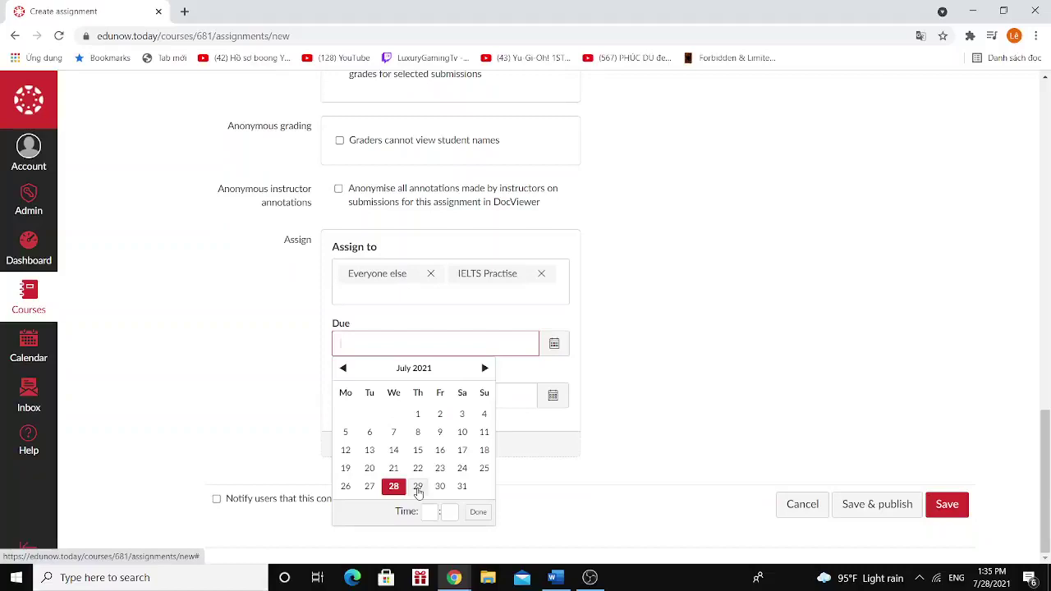
click(418, 488)
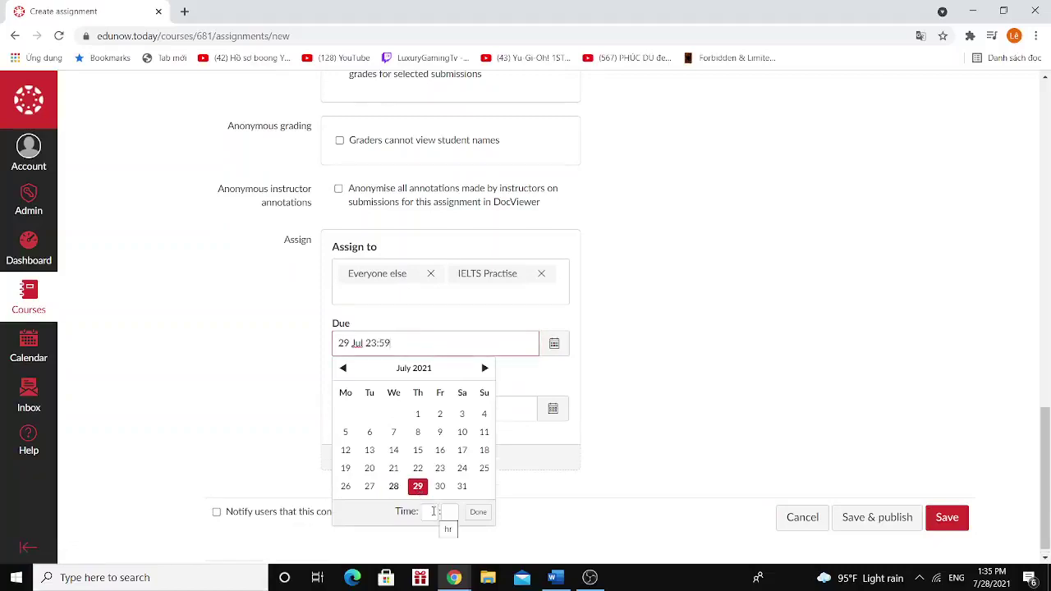
click(433, 511)
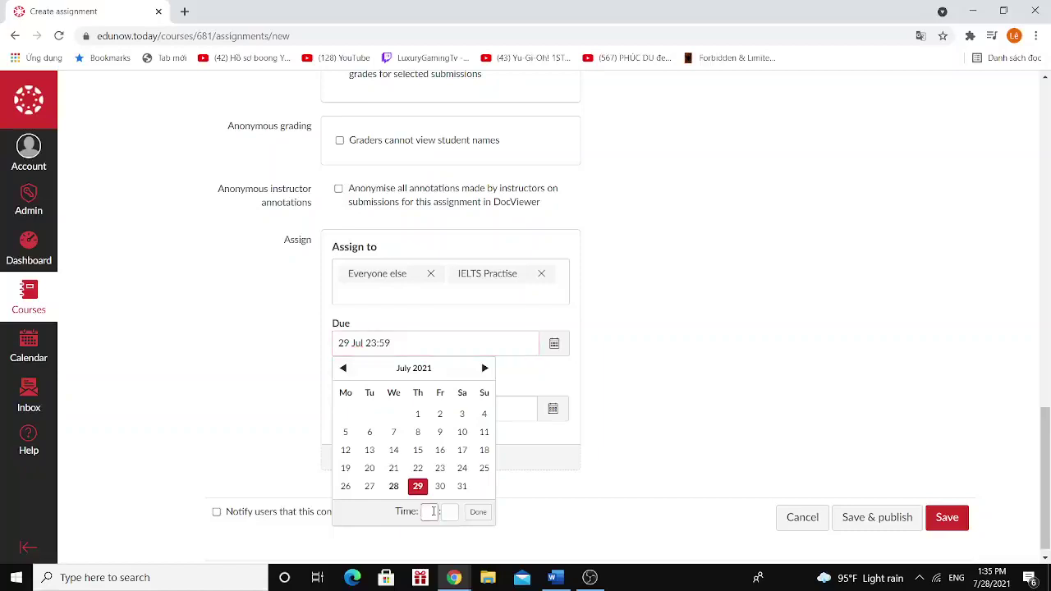
text(12)
click(445, 510)
text(00)
click(435, 512)
key(BackSpace)
text(20)
click(483, 515)
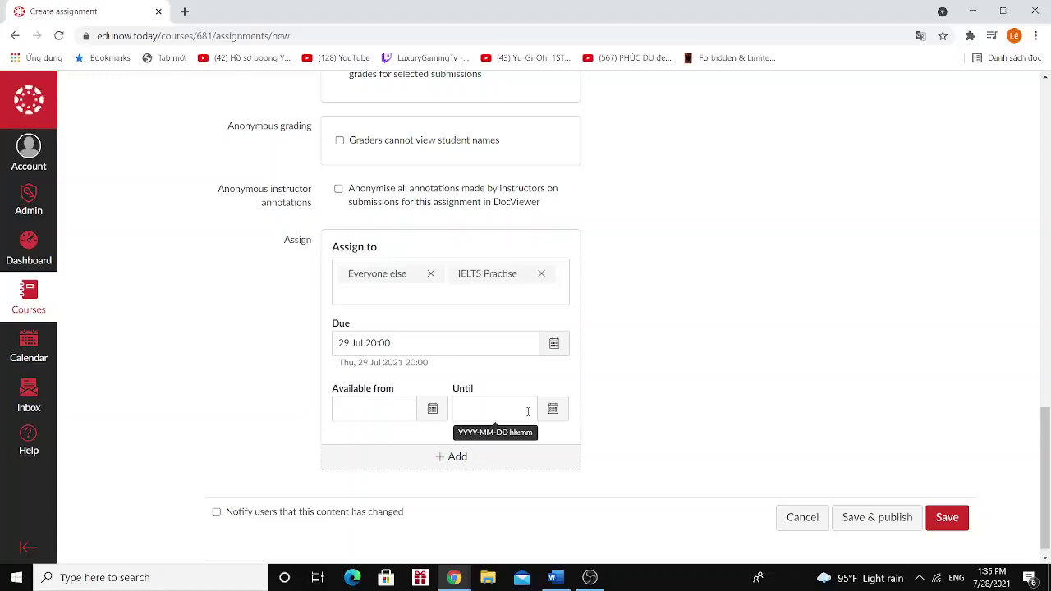
- Make the assignment available from 20 January 2020 at 0:00
click(385, 410)
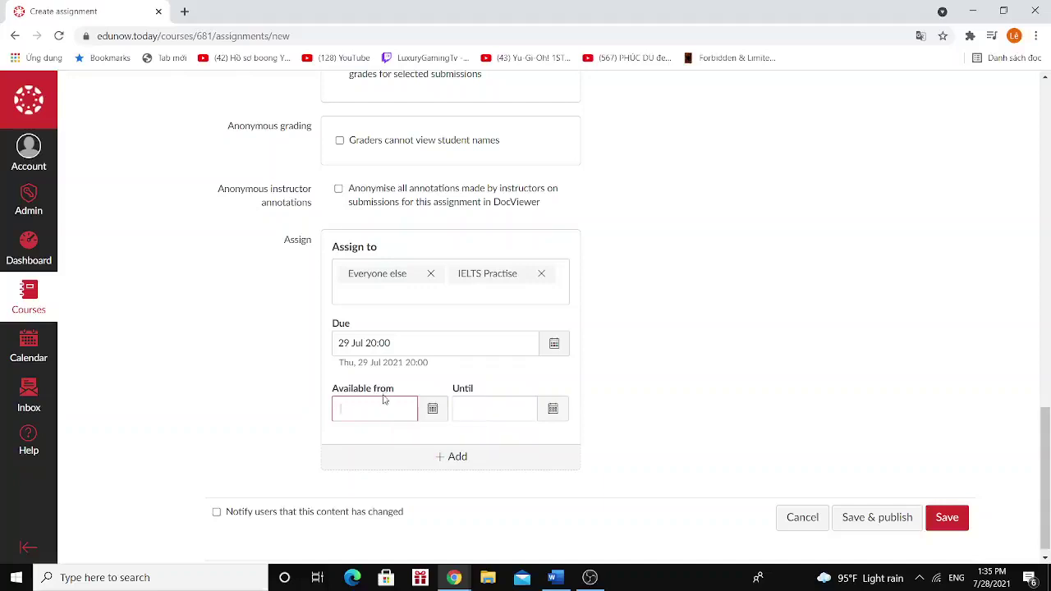
text(2020 0:00)
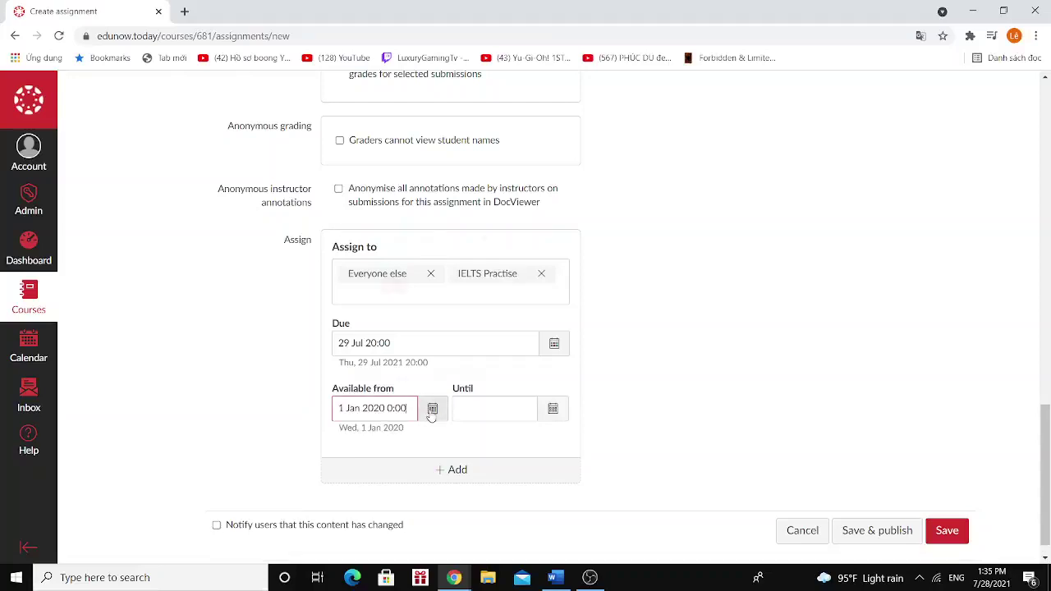
click(431, 414)
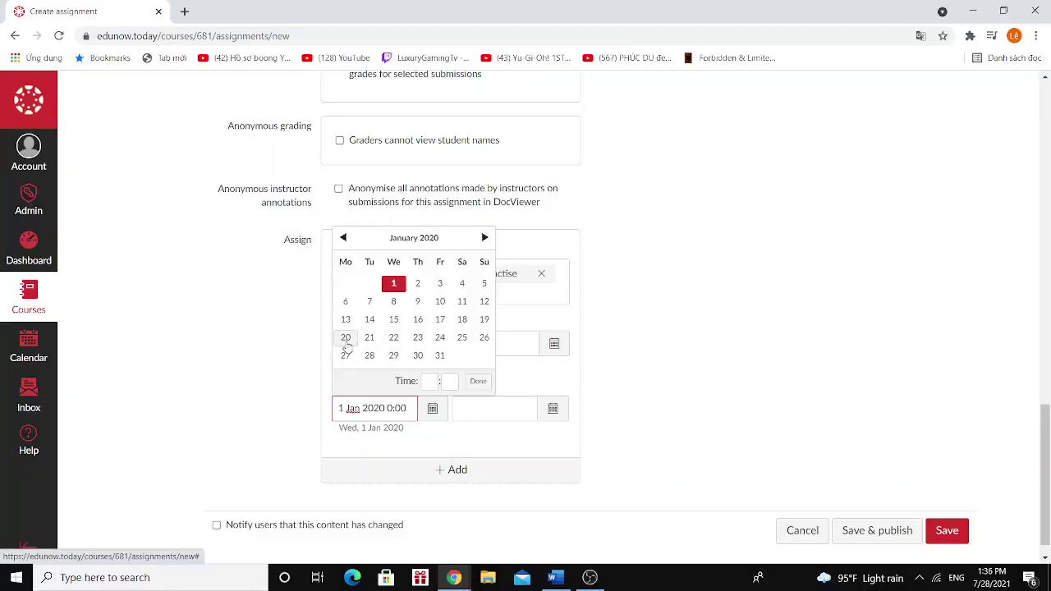
click(345, 343)
- Set the assignment's availability to end on 31 July 2021 at 23:59
click(497, 414)
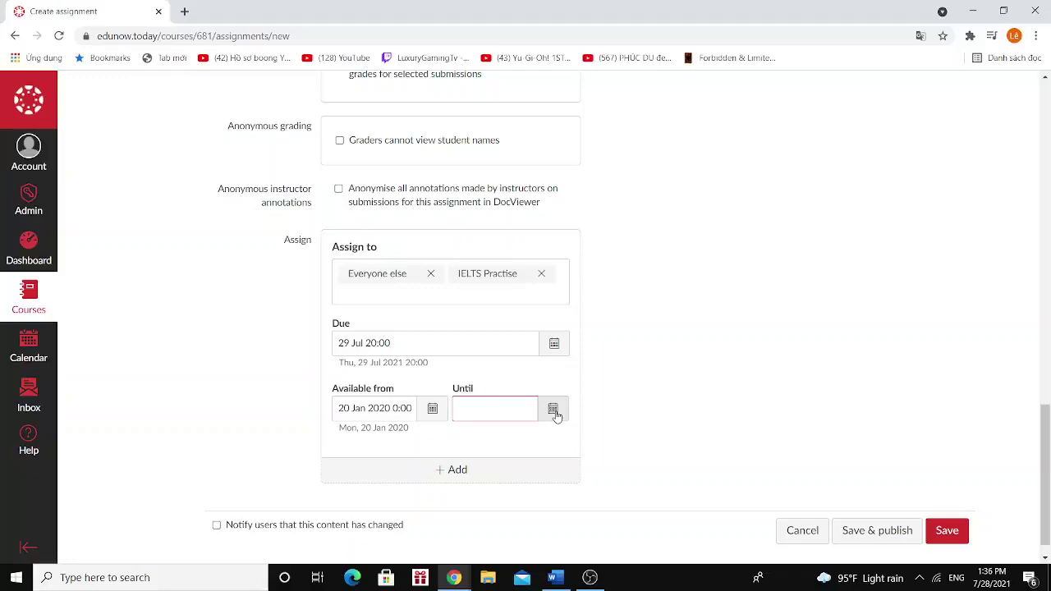
click(555, 413)
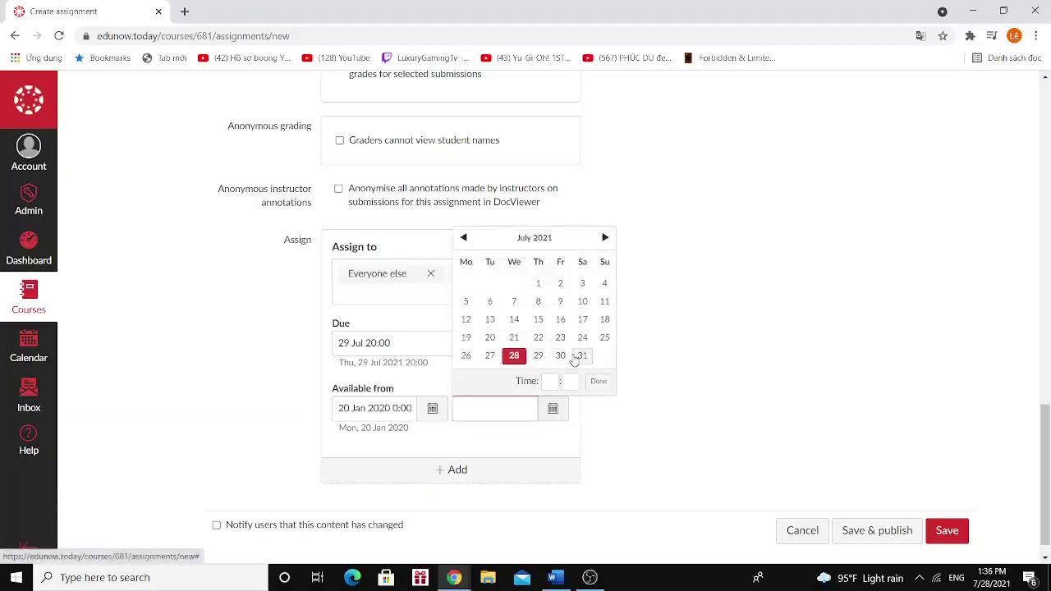
click(575, 359)
click(552, 381)
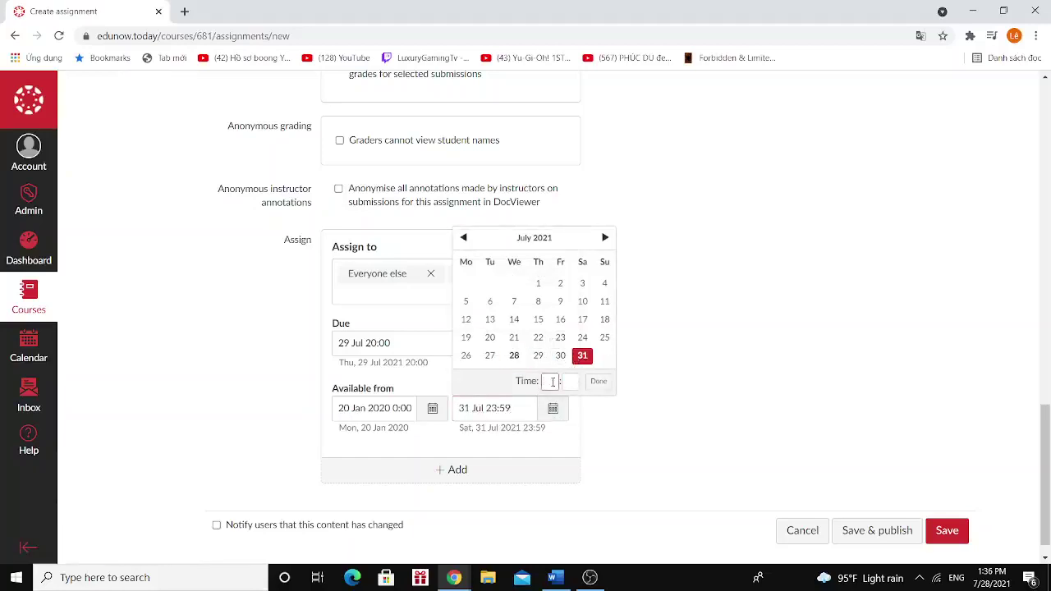
text(23)
click(572, 382)
text(59)
click(598, 382)
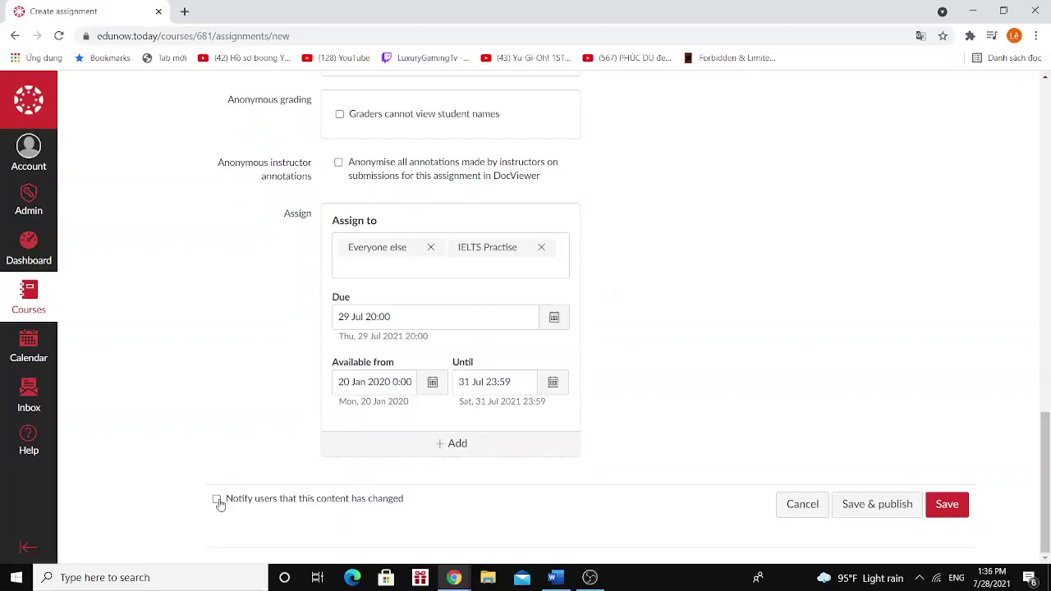
- Enable notifying users that the content has changed, and save and publish the assignment
click(218, 501)
click(892, 510)
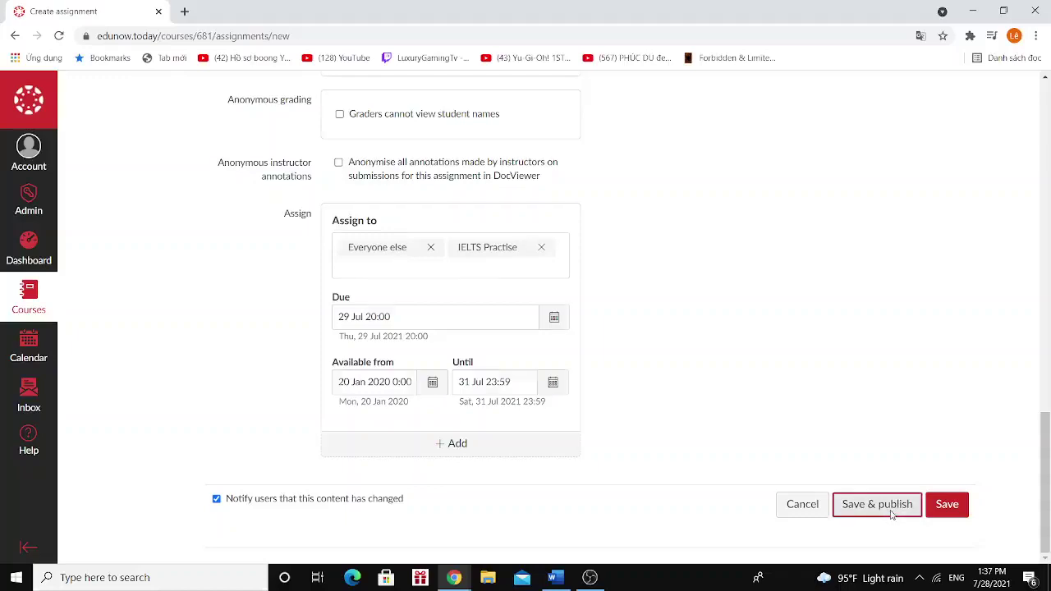